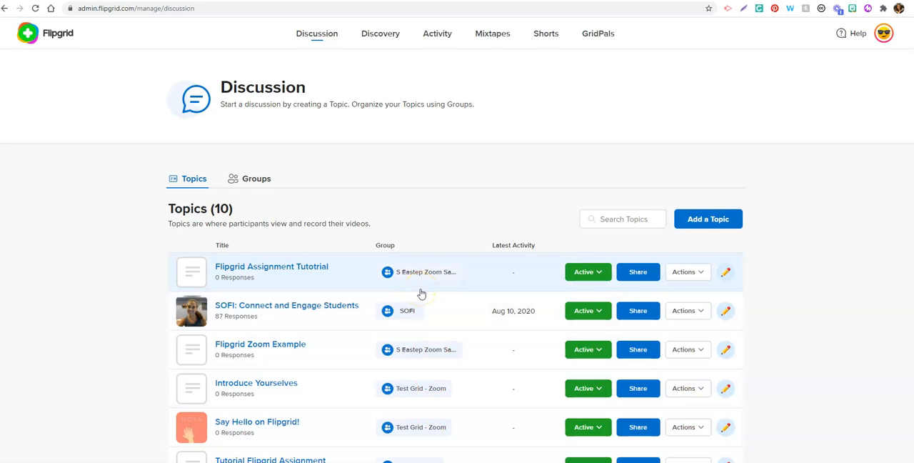
Step: Display the list of Groups in Flipgrid
{"action": "left_click", "coordinate": [257, 178]}
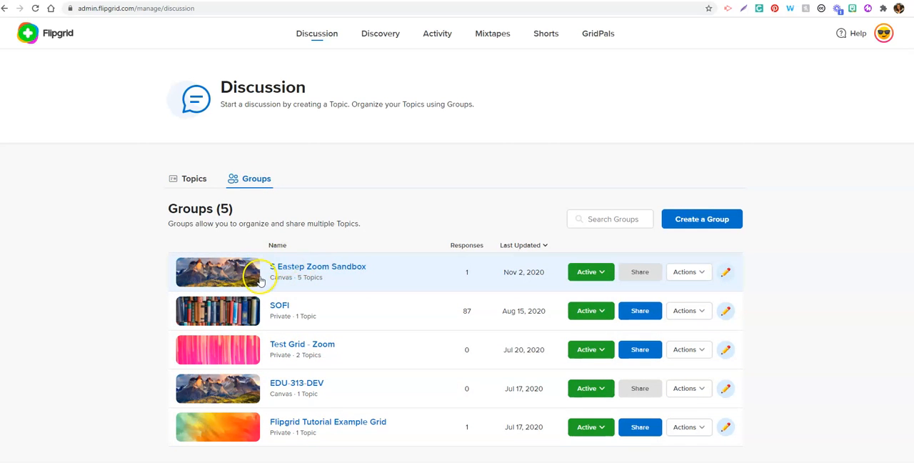
{"action": "left_click", "coordinate": [279, 282]}
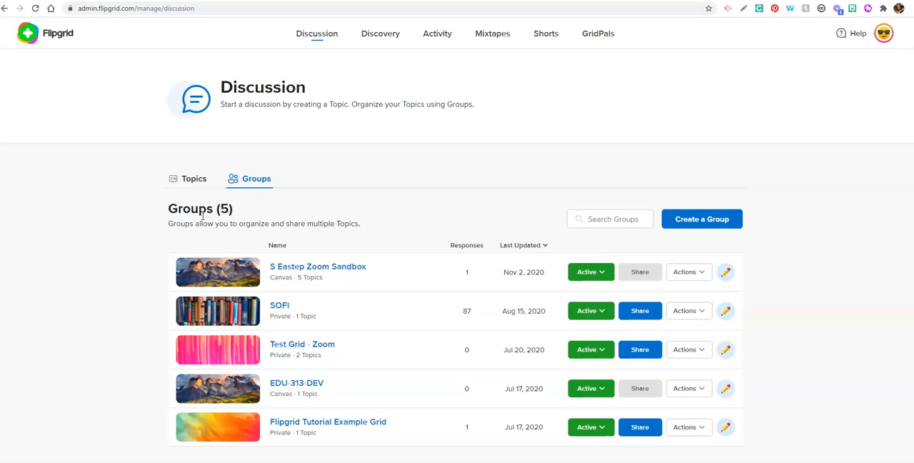
{"action": "left_click", "coordinate": [176, 1]}
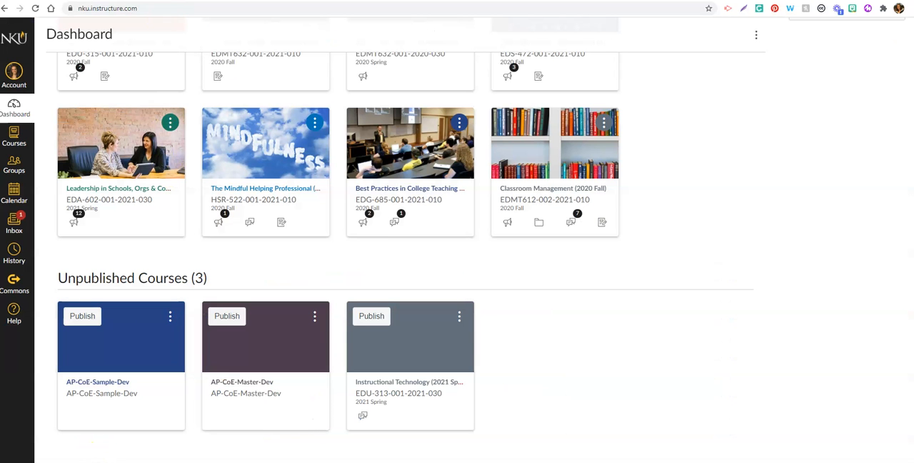
{"action": "left_click", "coordinate": [399, 394]}
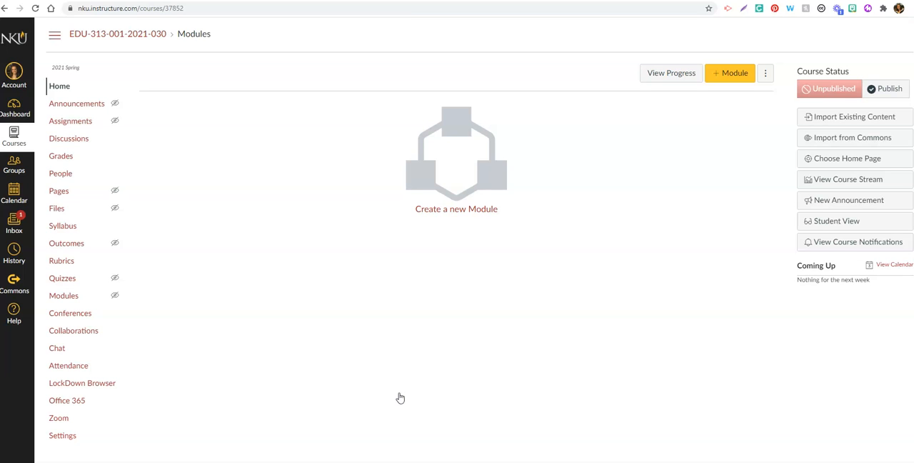
{"action": "left_click", "coordinate": [230, 328]}
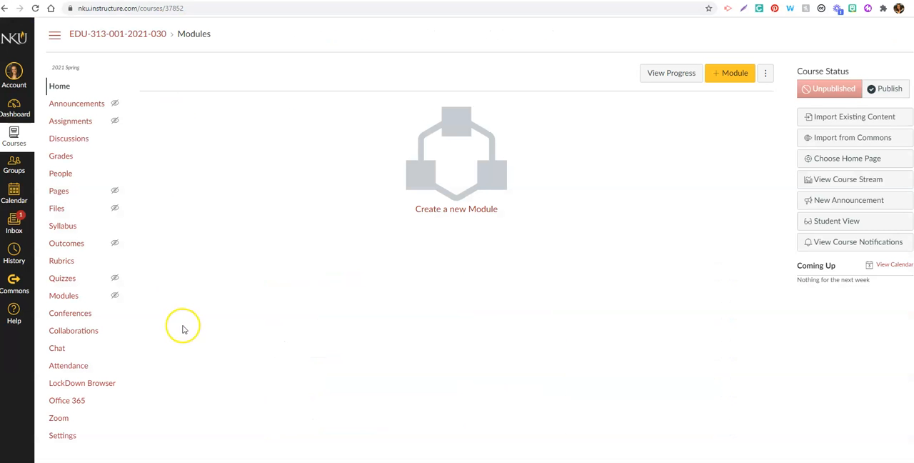
{"action": "left_click", "coordinate": [66, 435]}
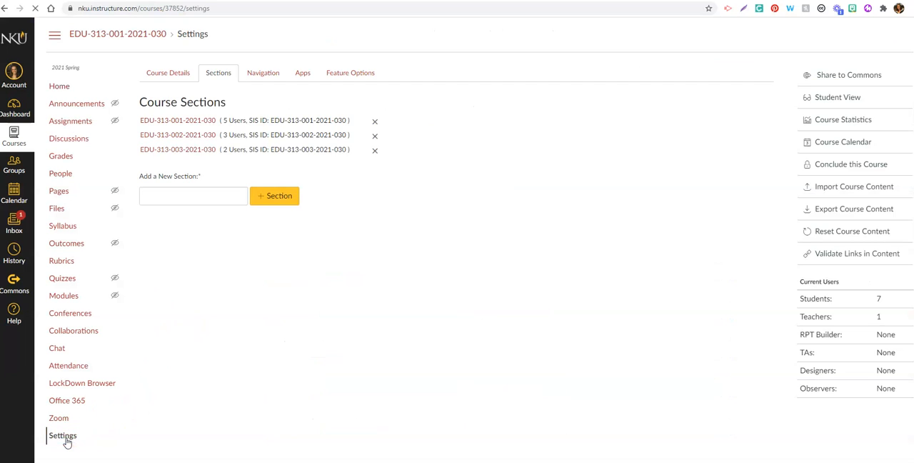
{"action": "left_click", "coordinate": [302, 71]}
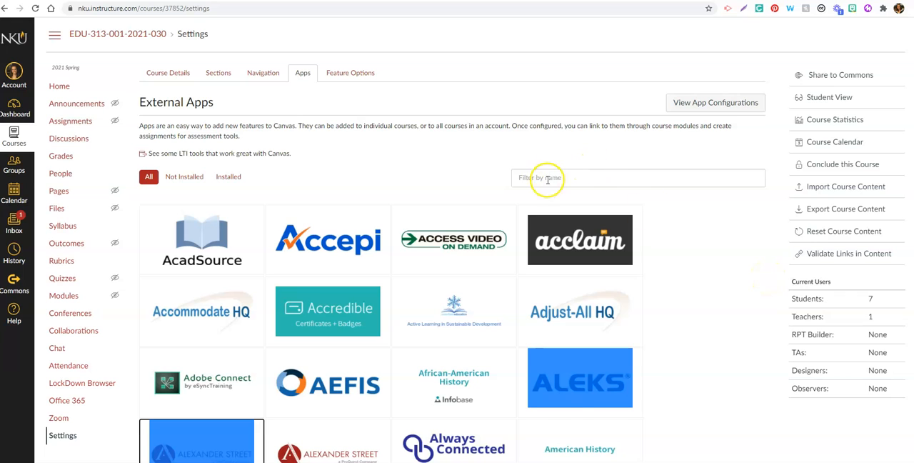
Step: Filter the external apps by "Fl", choose Flipgrid and start adding it to the course
{"action": "left_click", "coordinate": [549, 178]}
{"action": "type", "text": "Fl"}
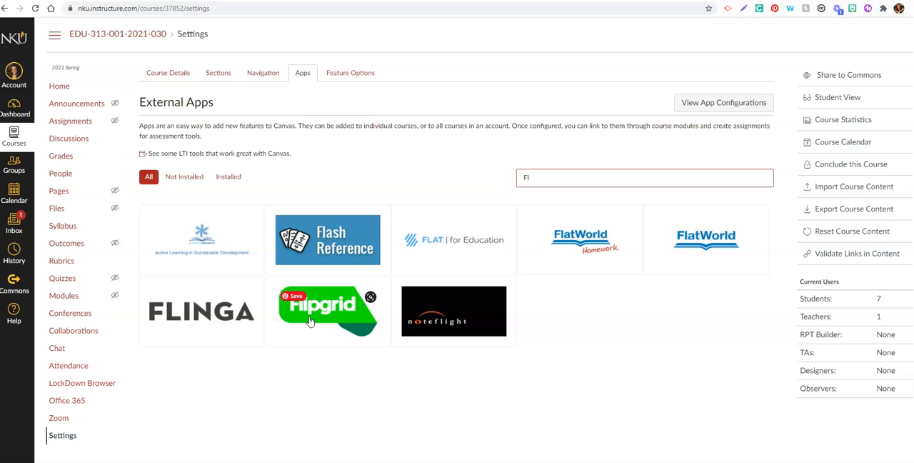
{"action": "left_click", "coordinate": [310, 320]}
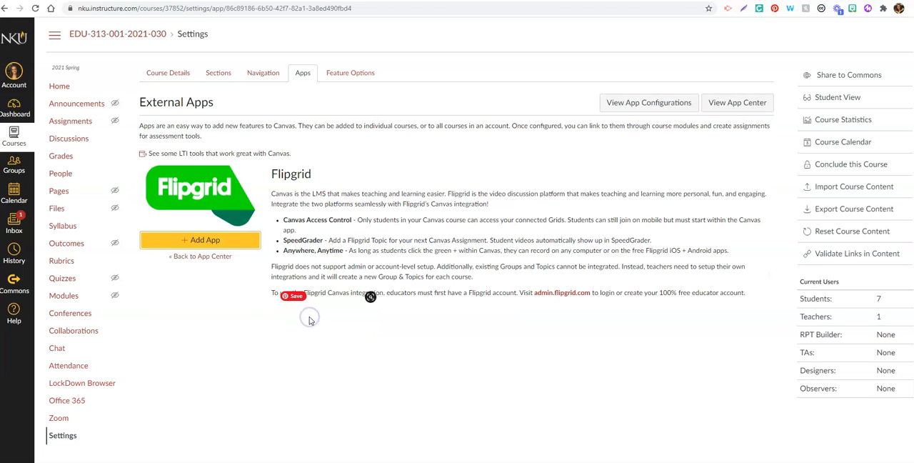
{"action": "left_click", "coordinate": [205, 245]}
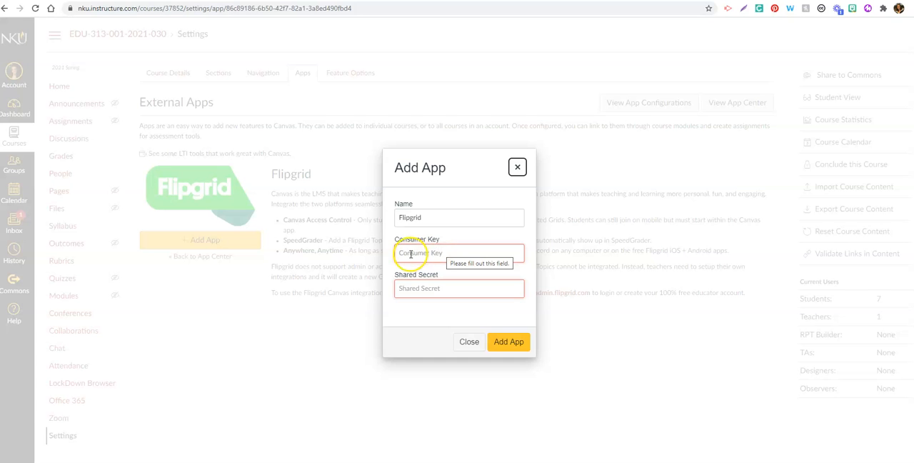
Step: Switch to Flipgrid and open the account's Integrations page
{"action": "left_click", "coordinate": [287, 1]}
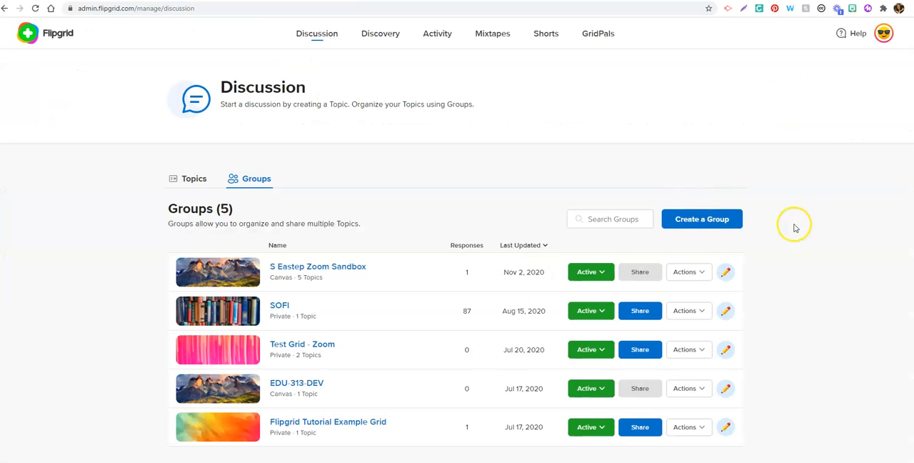
{"action": "left_click", "coordinate": [885, 41]}
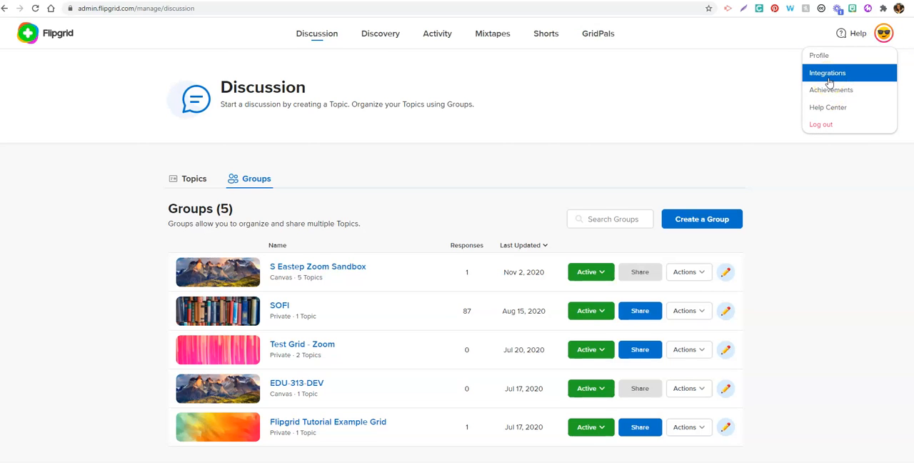
{"action": "left_click", "coordinate": [828, 74]}
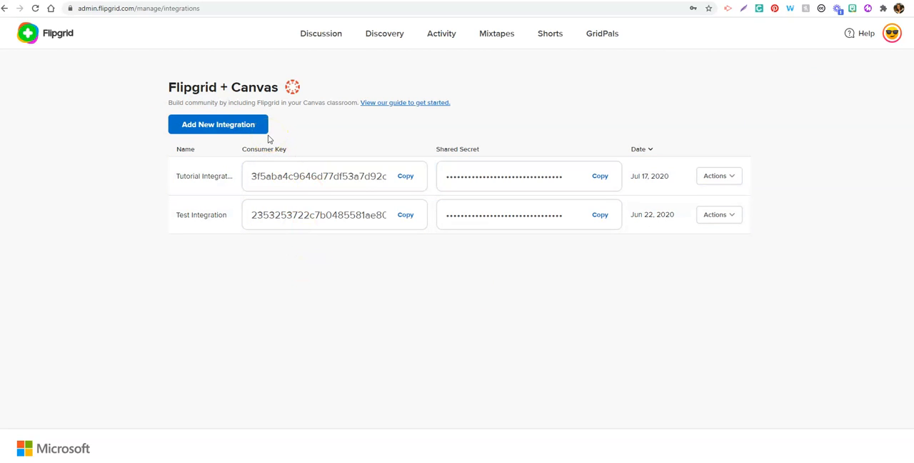
Step: Create a new Canvas integration named "Training Tutorial Integration"
{"action": "left_click", "coordinate": [225, 128]}
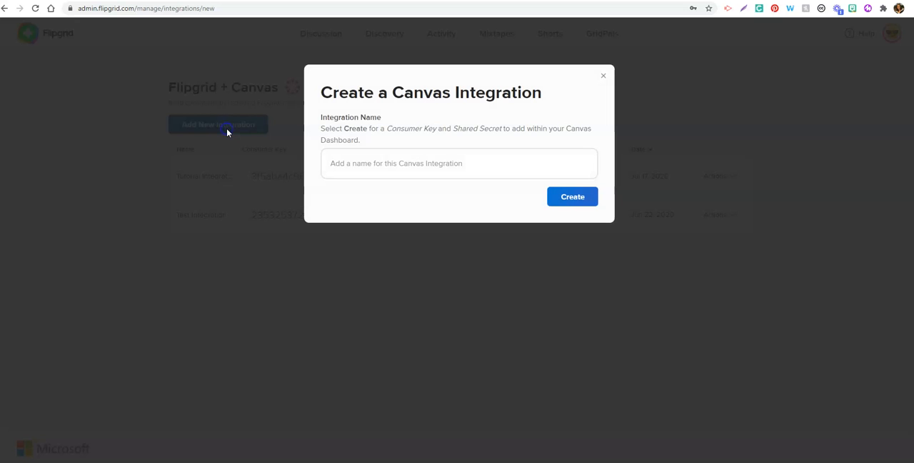
{"action": "left_click", "coordinate": [395, 169]}
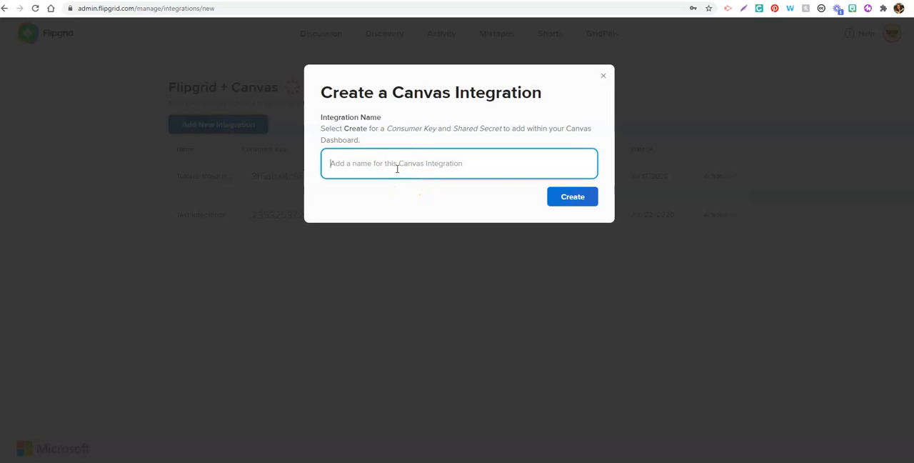
{"action": "left_click", "coordinate": [406, 167]}
{"action": "type", "text": "Training T"}
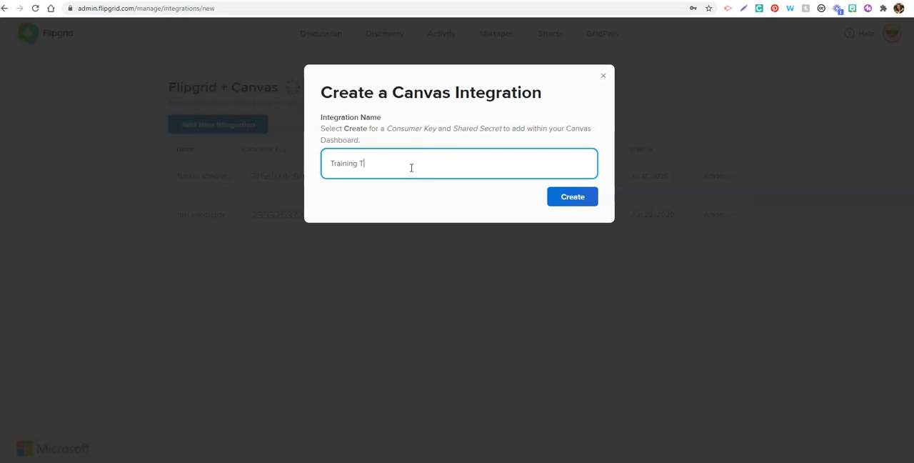
{"action": "type", "text": "utorial Integration"}
{"action": "left_click", "coordinate": [564, 198]}
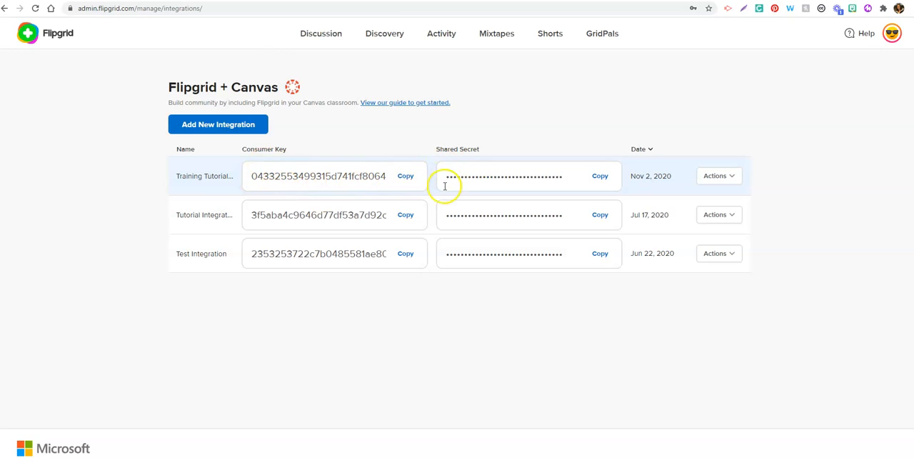
Step: Copy the new integration's consumer key from Flipgrid and paste it as the Consumer Key for the Flipgrid app in Canvas
{"action": "left_click", "coordinate": [408, 178]}
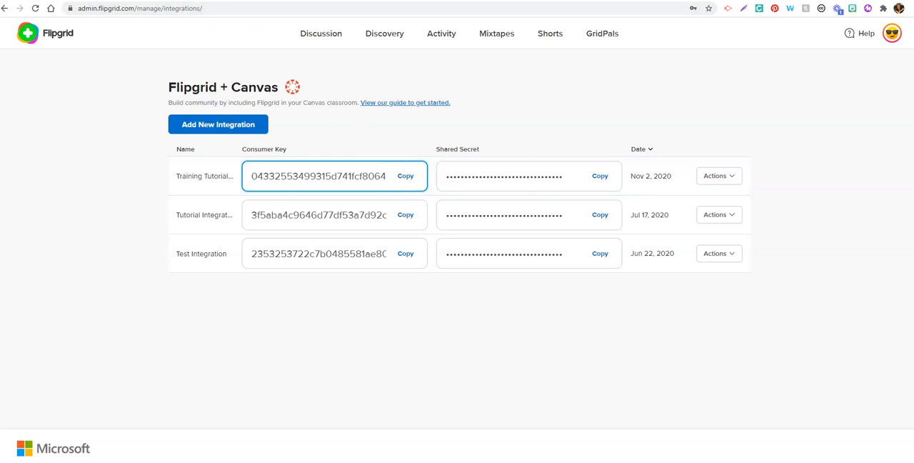
{"action": "left_click", "coordinate": [188, 1]}
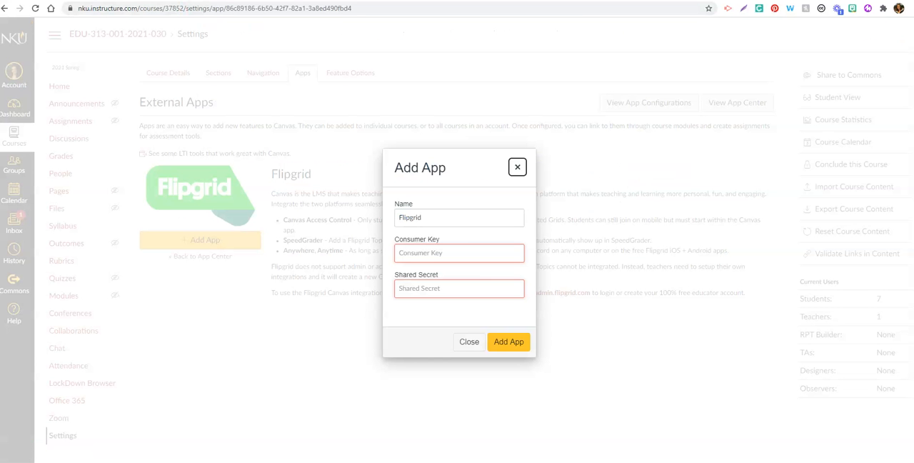
{"action": "left_click", "coordinate": [437, 254]}
{"action": "key", "text": "ctrl+v"}
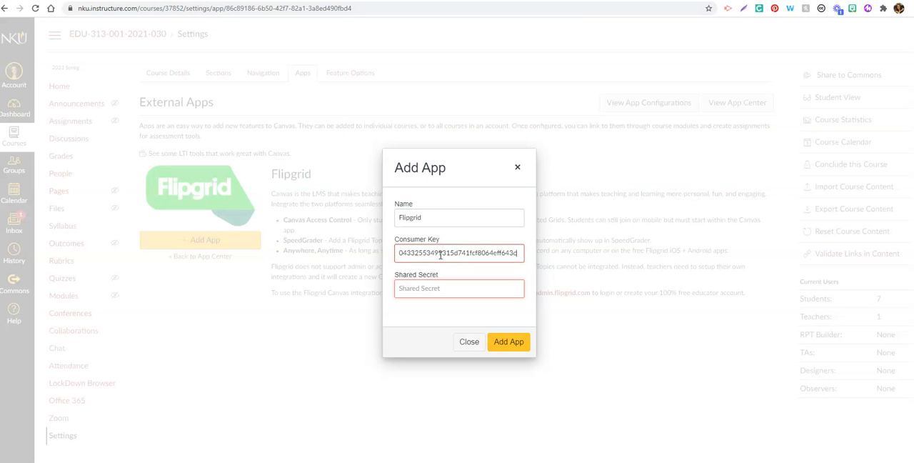
Step: Copy the new integration's shared secret from Flipgrid, paste it as the Shared Secret in Canvas and add the Flipgrid app
{"action": "left_click", "coordinate": [325, 1]}
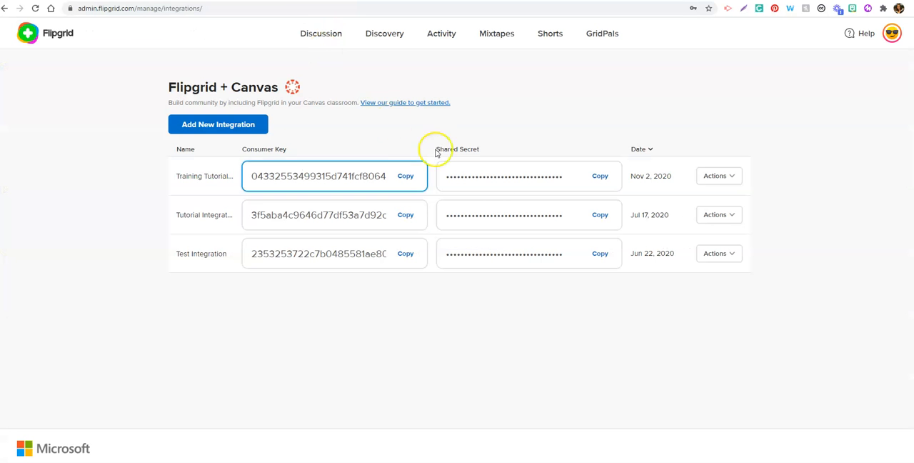
{"action": "left_click", "coordinate": [599, 177]}
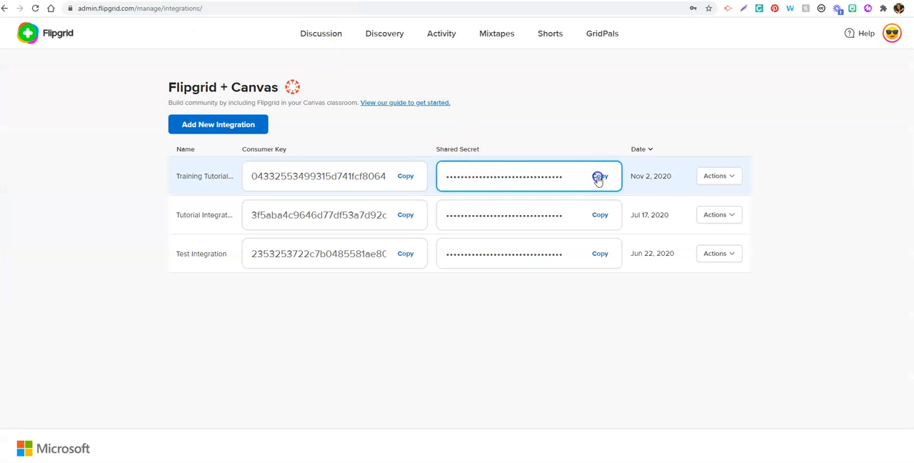
{"action": "left_click", "coordinate": [182, 2]}
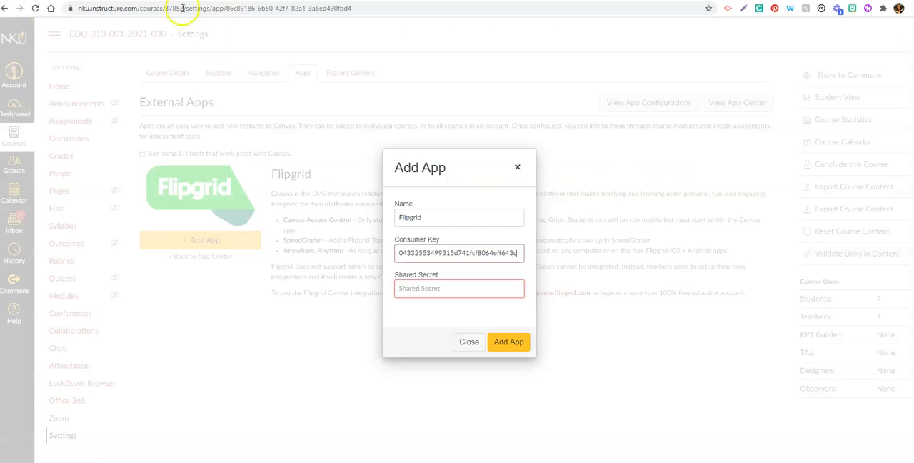
{"action": "left_click", "coordinate": [418, 288]}
{"action": "key", "text": "ctrl+v"}
{"action": "left_click", "coordinate": [509, 344]}
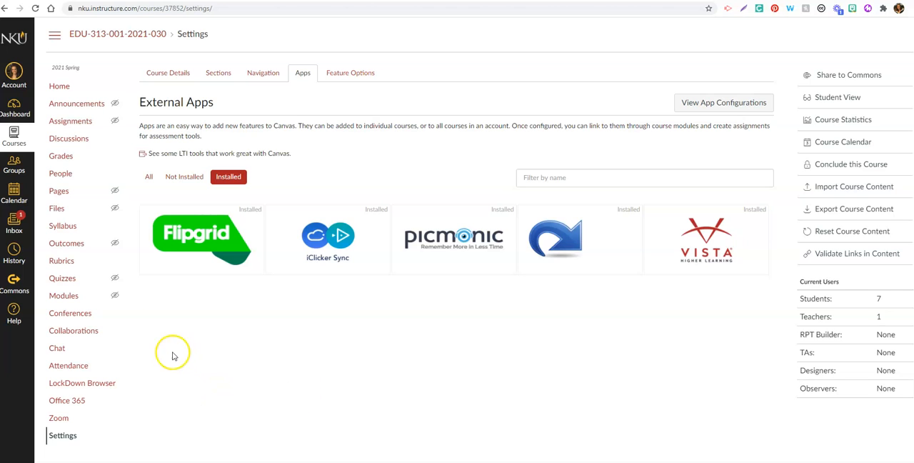
Step: Create a new course assignment named "Flipgrid Tutorial Assignment"
{"action": "left_click", "coordinate": [72, 121]}
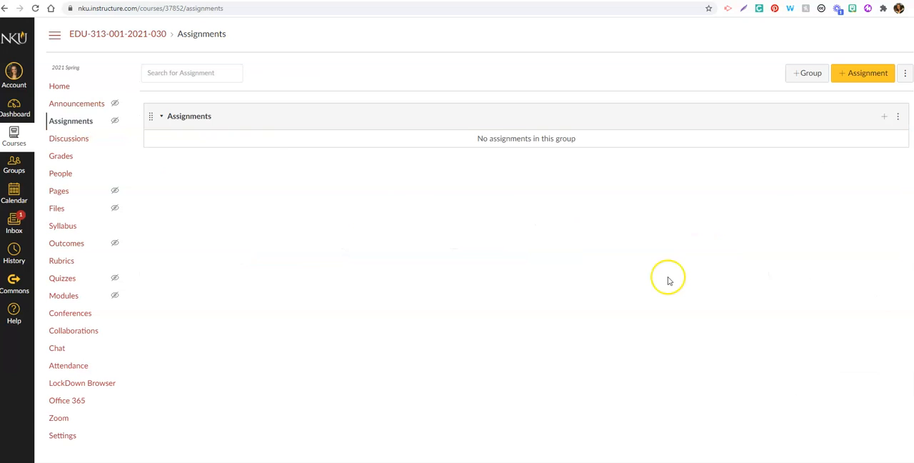
{"action": "left_click", "coordinate": [861, 79]}
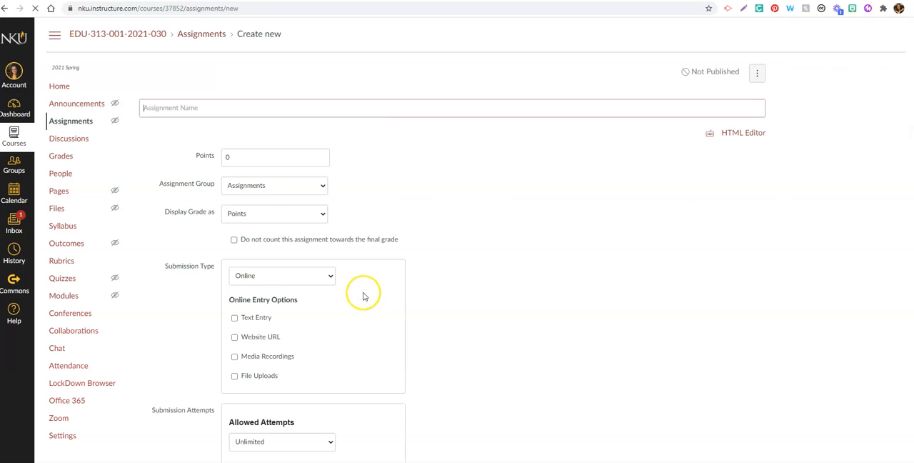
{"action": "type", "text": "Flipgrid Tutorial Assignment"}
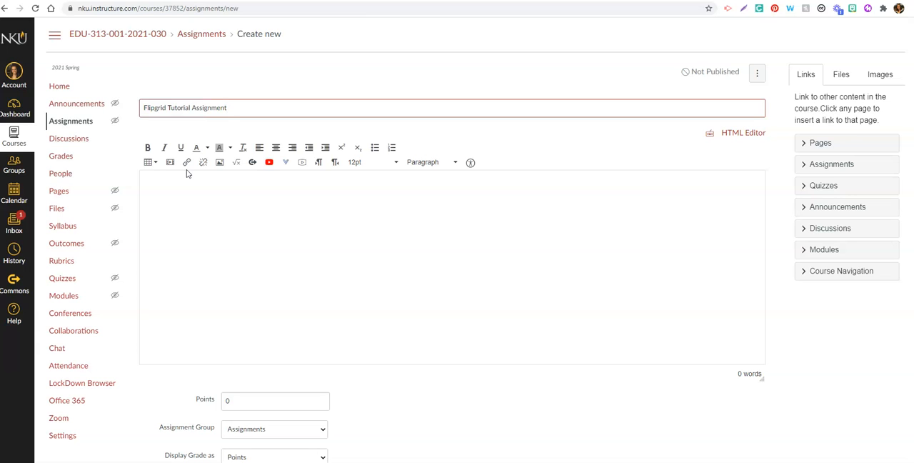
Step: Enter "Instructions" as the assignment description and set the points to 20
{"action": "left_click", "coordinate": [193, 228]}
{"action": "type", "text": "Instruction"}
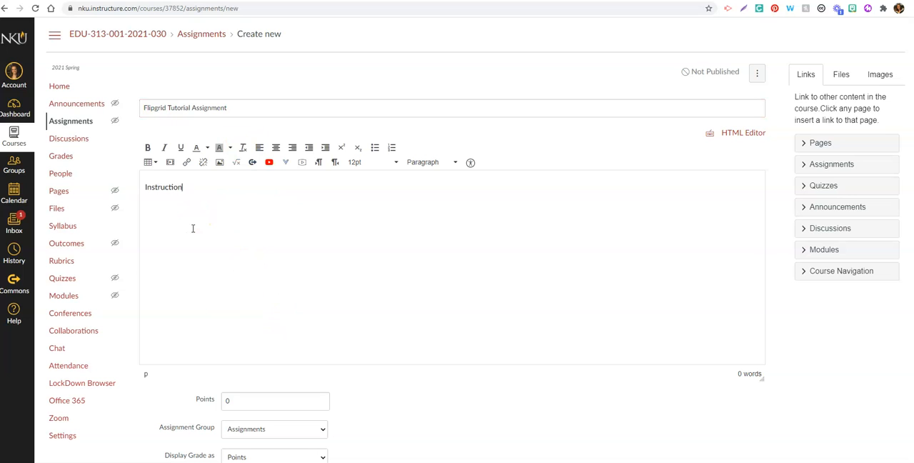
{"action": "type", "text": "s"}
{"action": "left_click", "coordinate": [218, 402]}
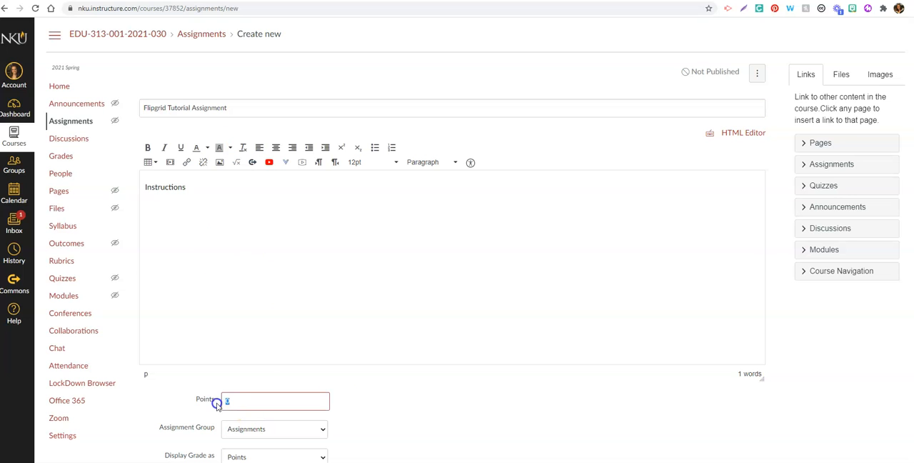
{"action": "type", "text": "20"}
{"action": "left_click", "coordinate": [390, 410]}
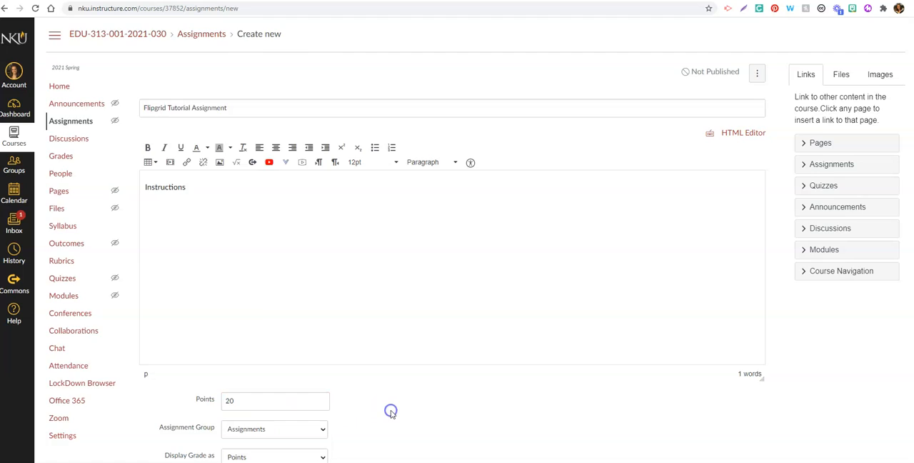
Step: Set the assignment's submission type to External Tool and select Flipgrid as the external tool
{"action": "scroll", "coordinate": [395, 411], "scroll_direction": "down", "scroll_amount": 3}
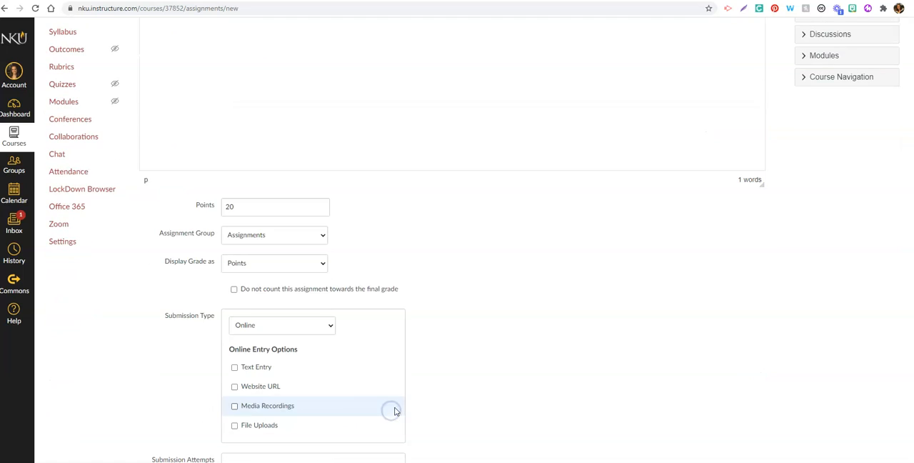
{"action": "left_click", "coordinate": [284, 327]}
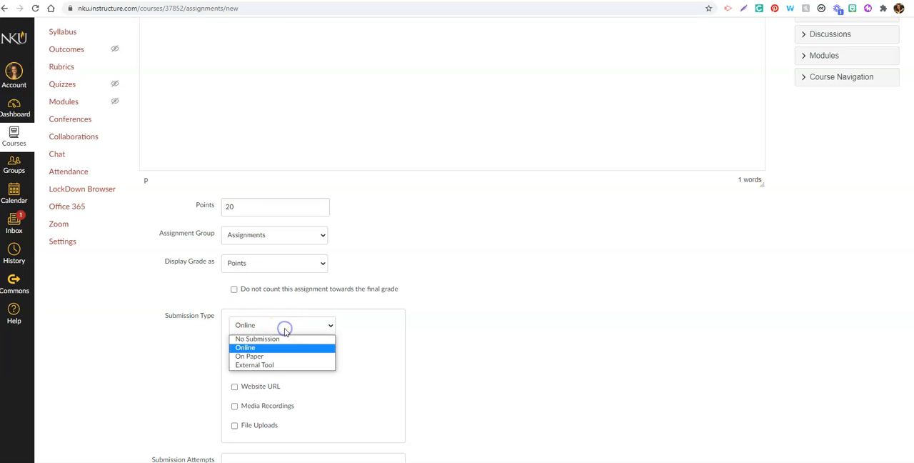
{"action": "left_click", "coordinate": [275, 368]}
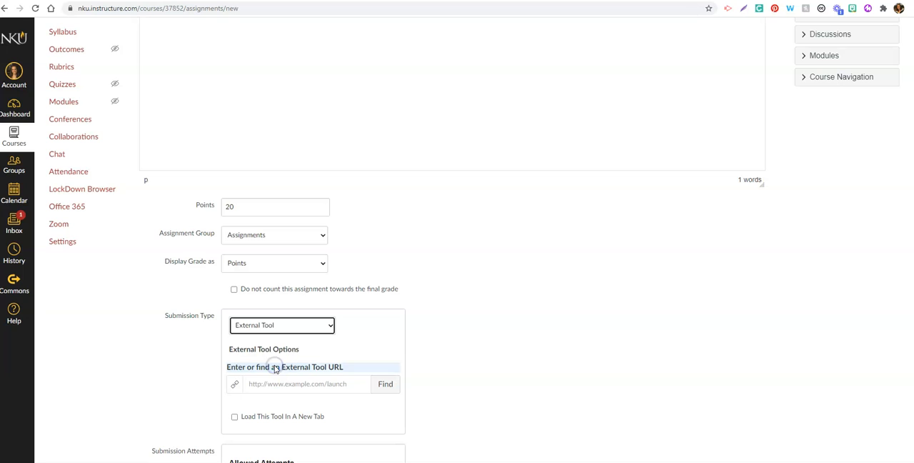
{"action": "left_click", "coordinate": [385, 383]}
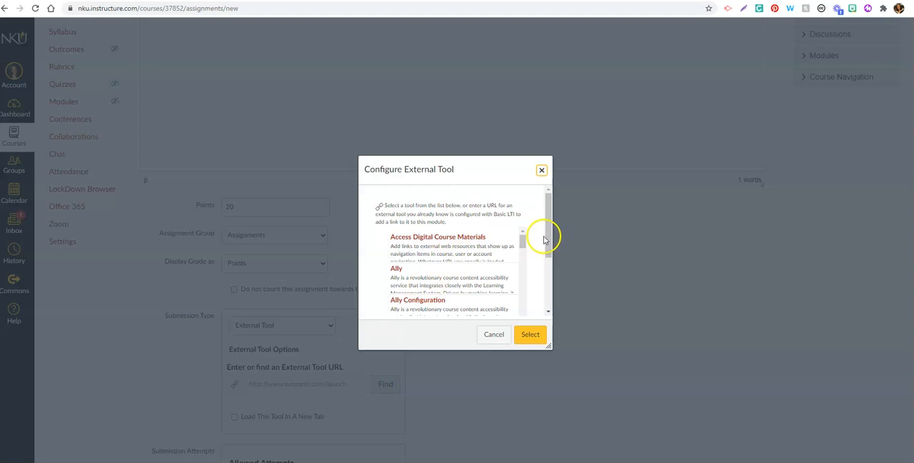
{"action": "left_click_drag", "start_coordinate": [523, 239], "coordinate": [524, 270]}
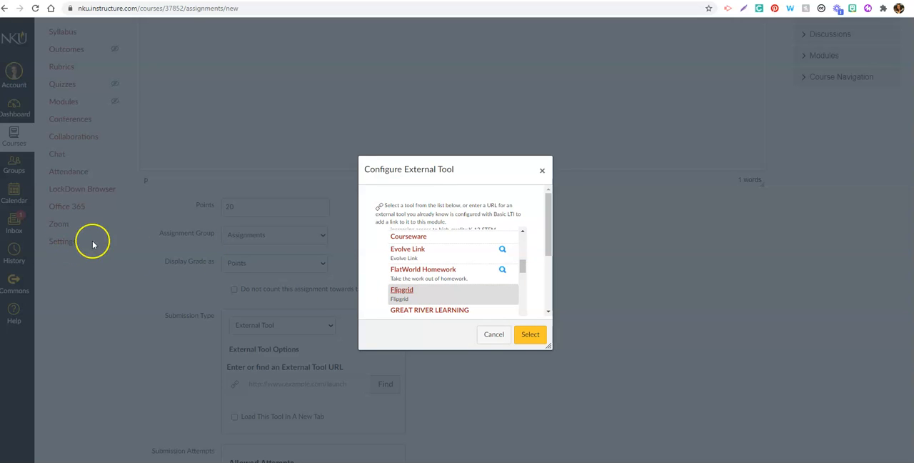
{"action": "left_click", "coordinate": [529, 336]}
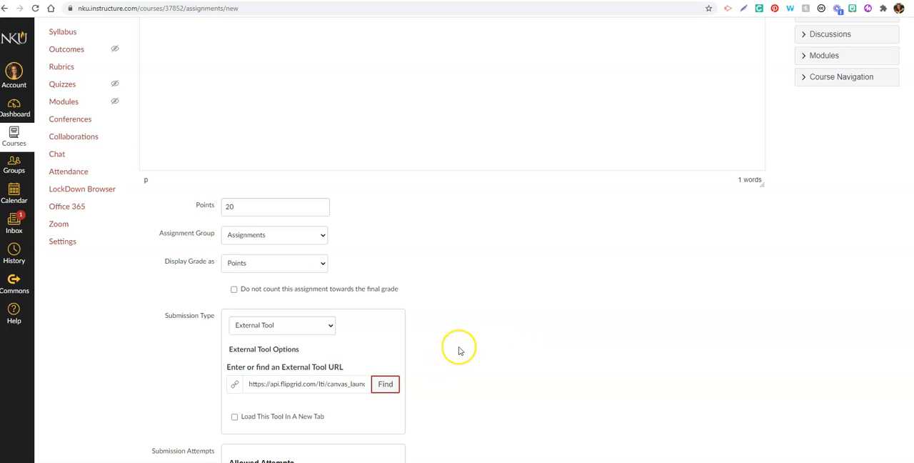
Step: Save and publish the assignment, and create a Flipgrid course group to connect Flipgrid to Canvas
{"action": "scroll", "coordinate": [457, 350], "scroll_direction": "down", "scroll_amount": 3}
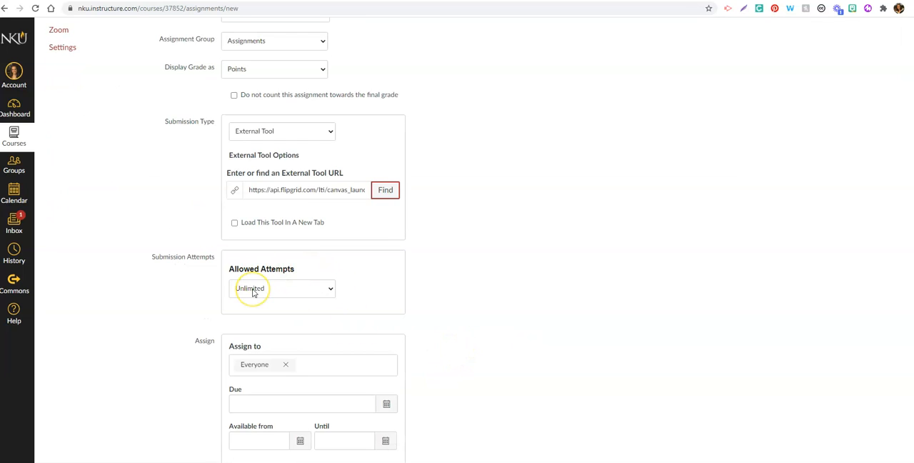
{"action": "scroll", "coordinate": [326, 348], "scroll_direction": "down", "scroll_amount": 1}
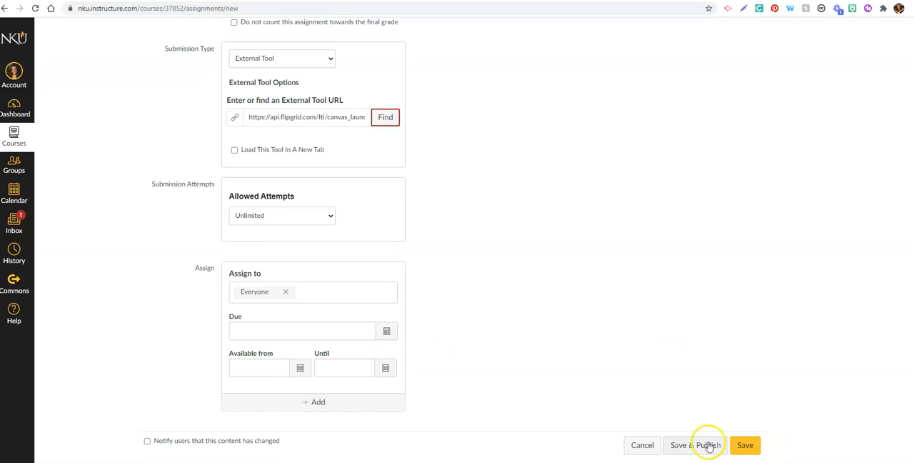
{"action": "left_click", "coordinate": [701, 448]}
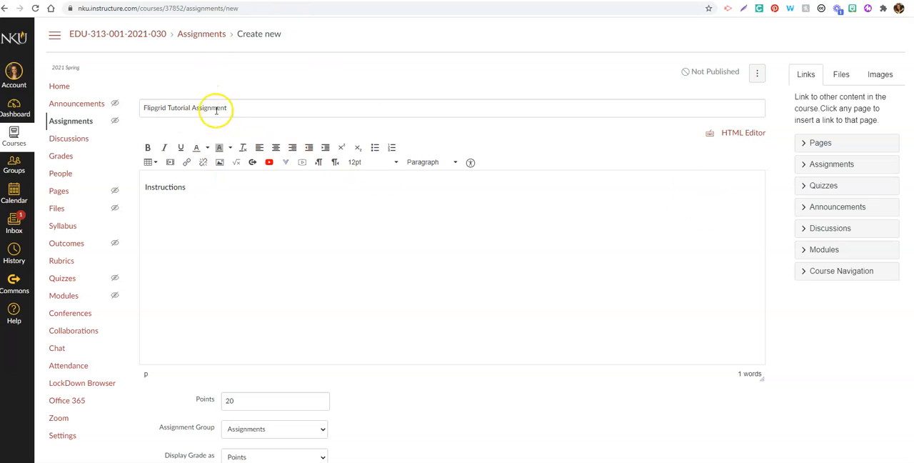
{"action": "scroll", "coordinate": [458, 243], "scroll_direction": "down", "scroll_amount": 7}
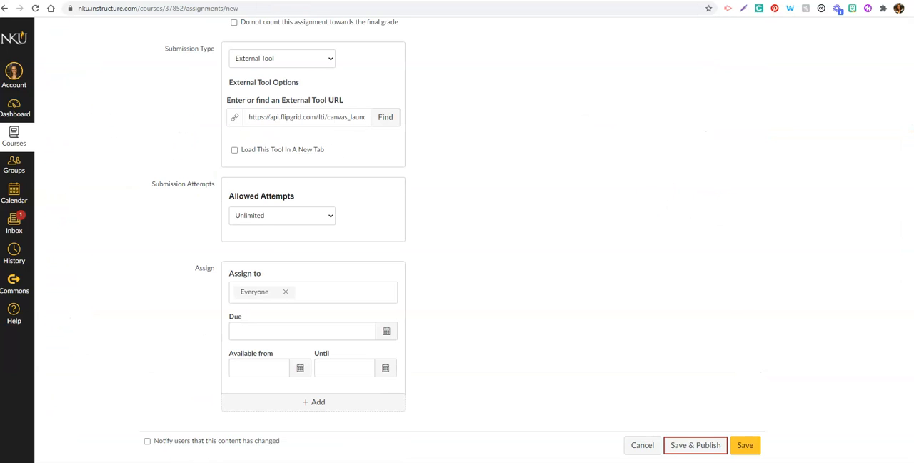
{"action": "left_click", "coordinate": [714, 445]}
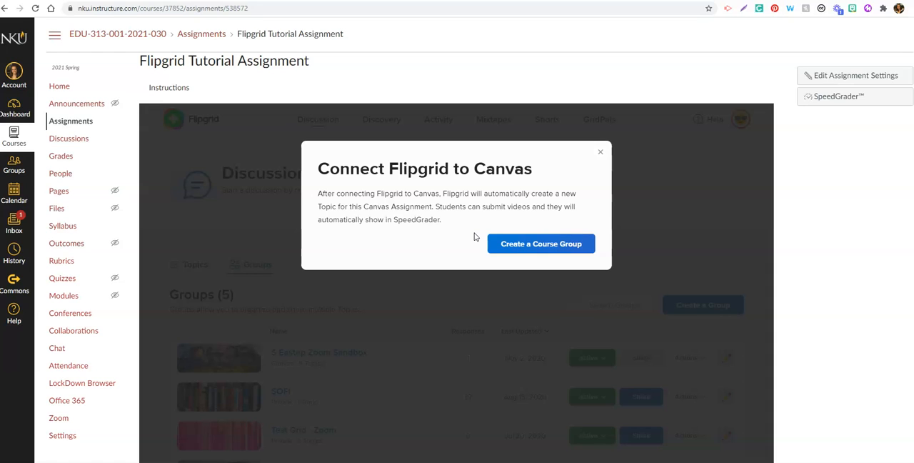
{"action": "left_click", "coordinate": [543, 245]}
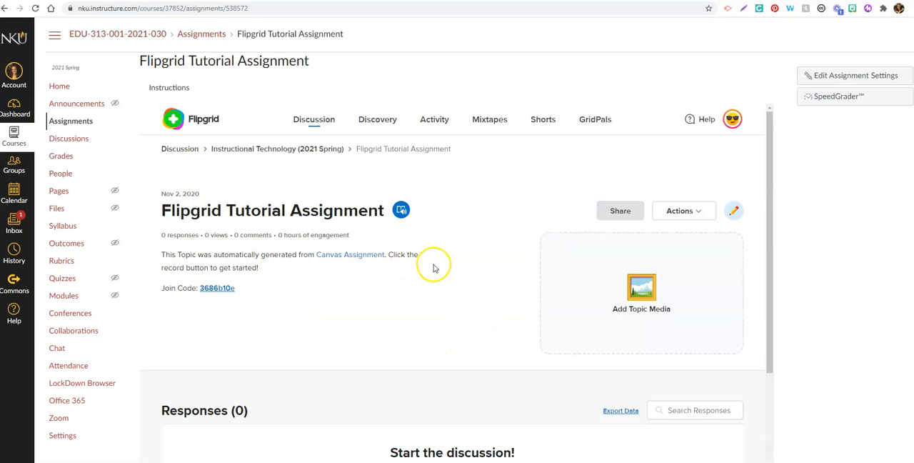
Step: Edit the Flipgrid Tutorial Assignment topic, review its recording, moderation and media options, and update the topic
{"action": "left_click", "coordinate": [734, 211]}
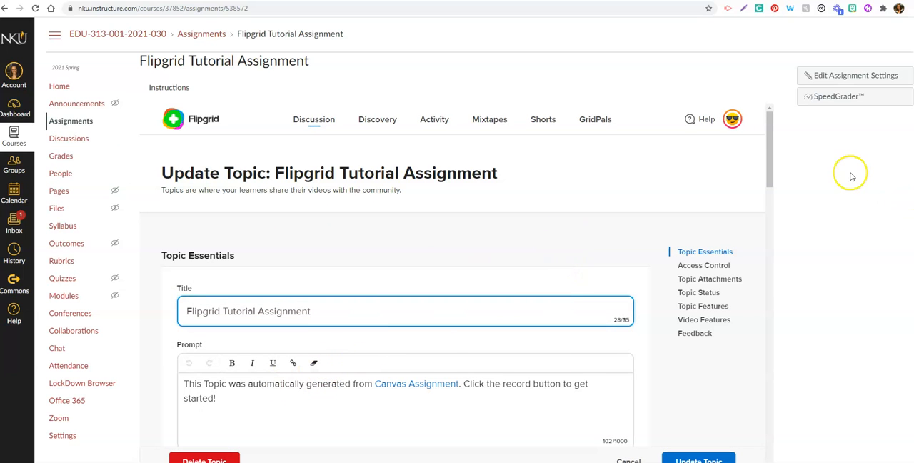
{"action": "left_click_drag", "start_coordinate": [768, 180], "coordinate": [768, 242]}
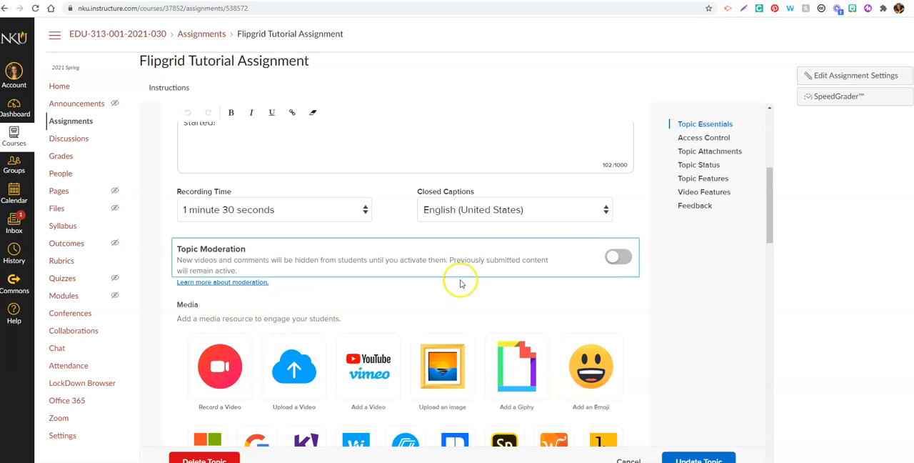
{"action": "left_click_drag", "start_coordinate": [769, 204], "coordinate": [768, 230]}
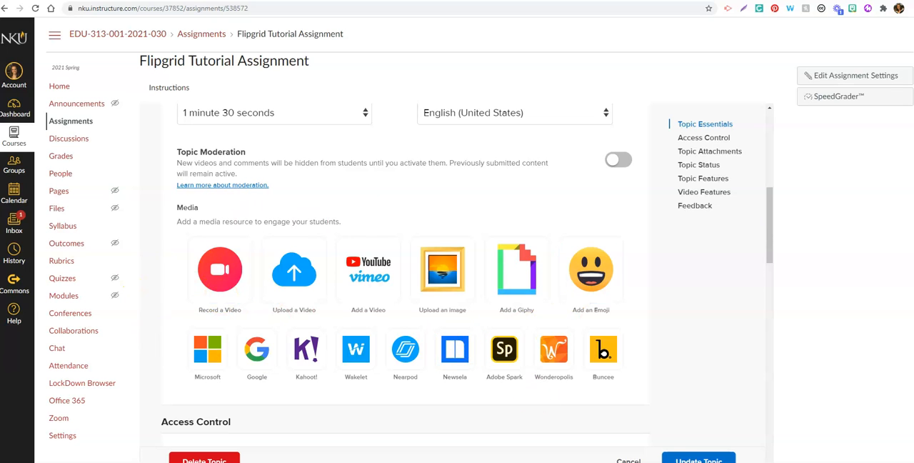
{"action": "left_click", "coordinate": [697, 458]}
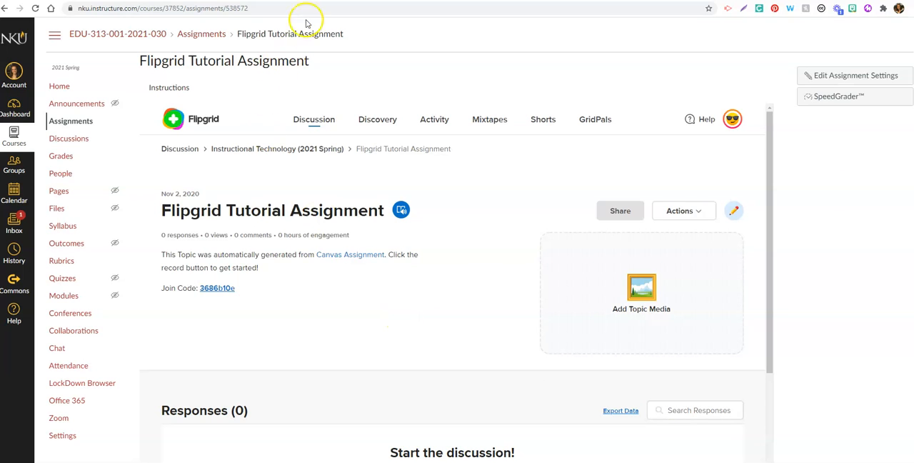
Step: Switch to Flipgrid, inspect the Instructional Technology (2021 Spring) group's topics and view the list of all topics
{"action": "left_click", "coordinate": [275, 1]}
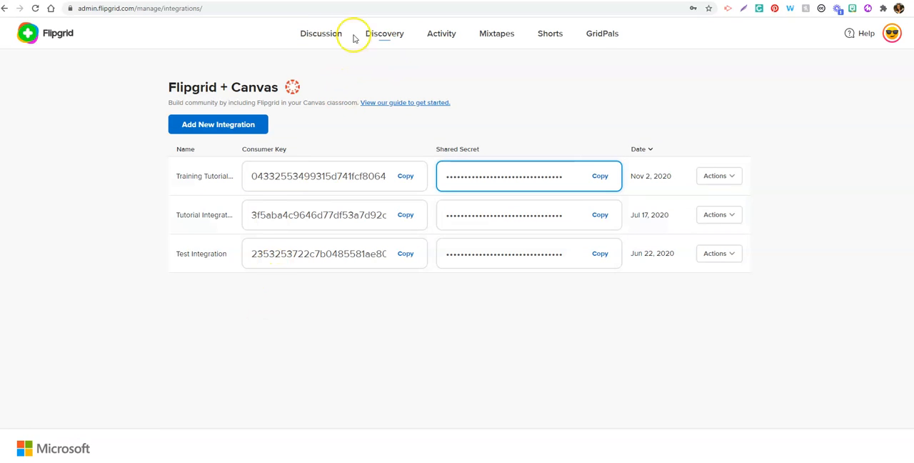
{"action": "left_click", "coordinate": [59, 40]}
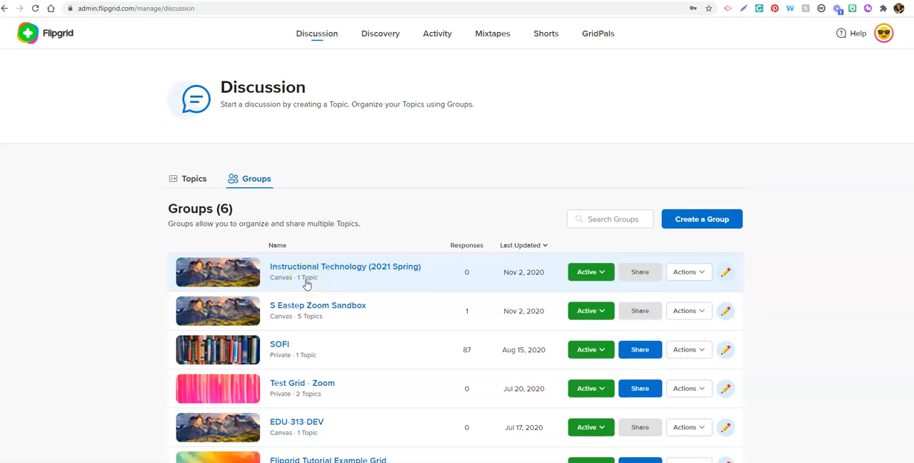
{"action": "left_click", "coordinate": [217, 272]}
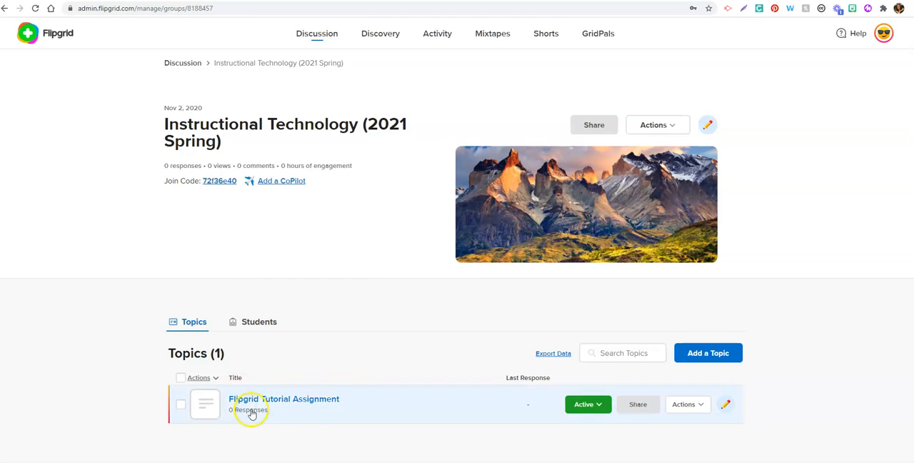
{"action": "left_click", "coordinate": [27, 34]}
{"action": "left_click", "coordinate": [192, 178]}
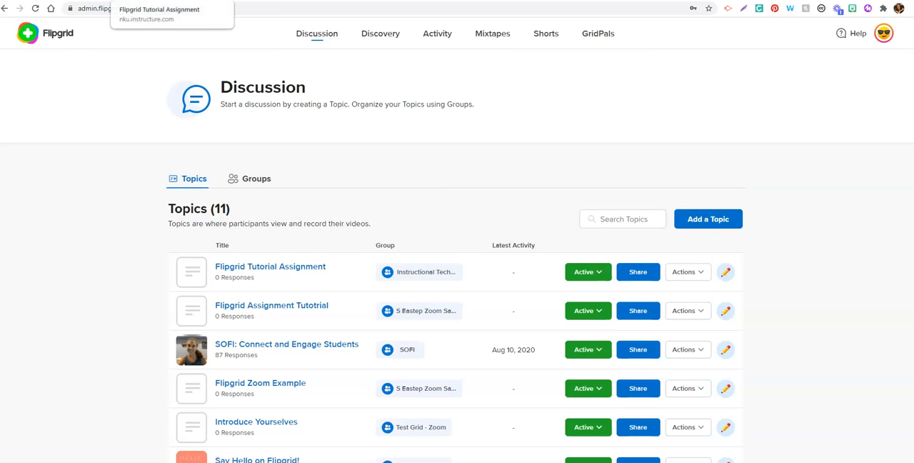
Step: Switch to the Canvas course, enter Student View and open the Flipgrid Tutorial Assignment
{"action": "left_click", "coordinate": [153, 0]}
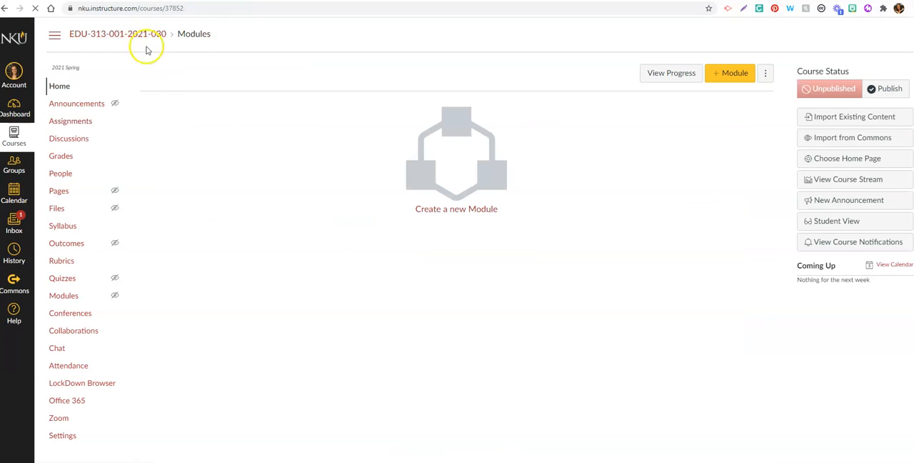
{"action": "left_click", "coordinate": [819, 223]}
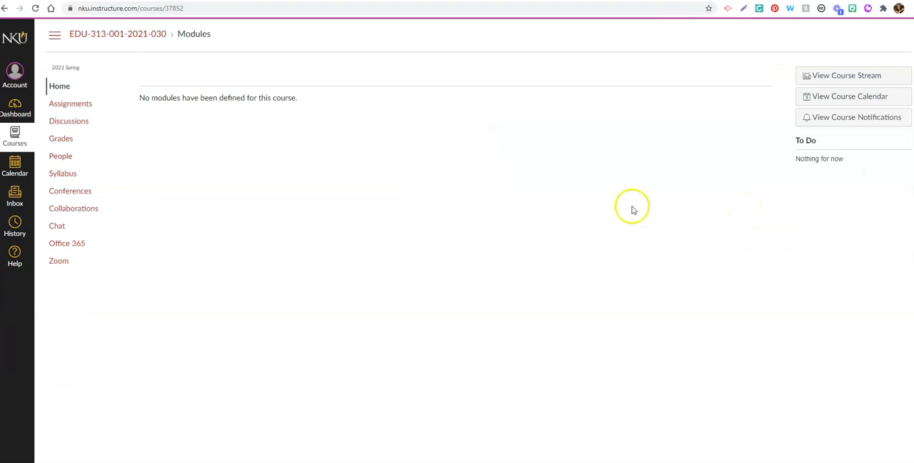
{"action": "left_click", "coordinate": [79, 107]}
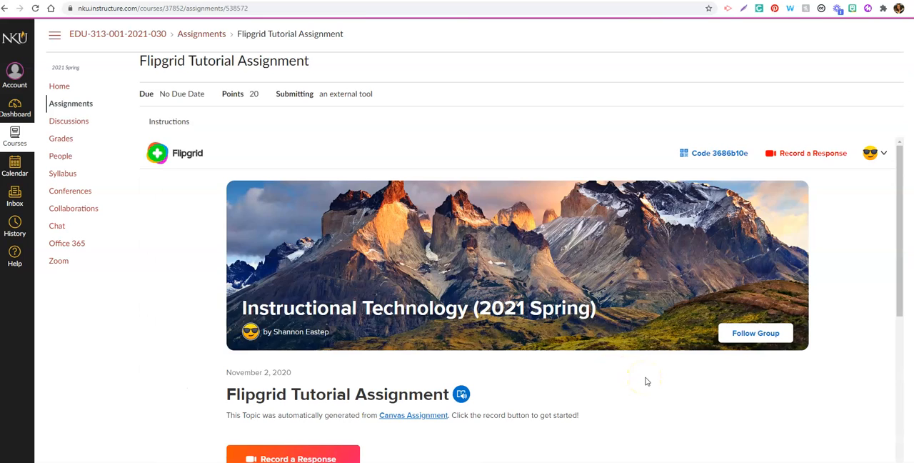
Step: Submit a recorded video response to the Flipgrid topic as the test student and go back to the course assignments
{"action": "scroll", "coordinate": [645, 381], "scroll_direction": "down", "scroll_amount": 3}
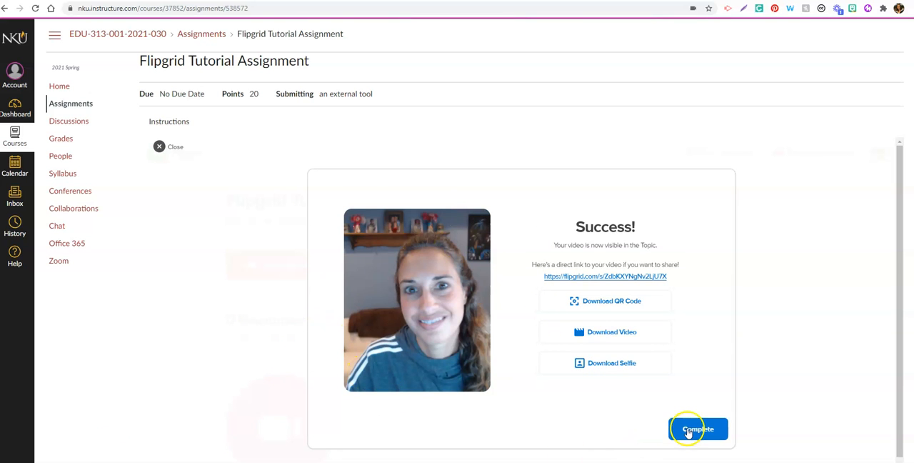
{"action": "left_click", "coordinate": [688, 430]}
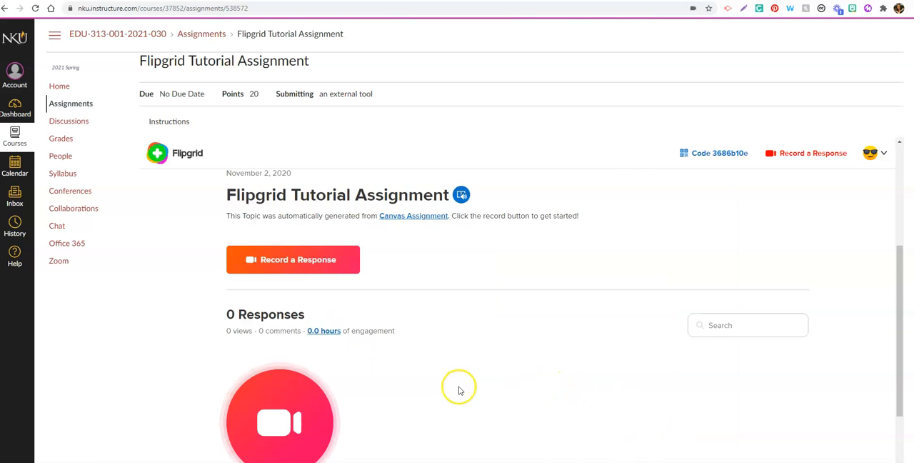
{"action": "scroll", "coordinate": [454, 393], "scroll_direction": "down", "scroll_amount": 3}
{"action": "scroll", "coordinate": [397, 371], "scroll_direction": "up", "scroll_amount": 4}
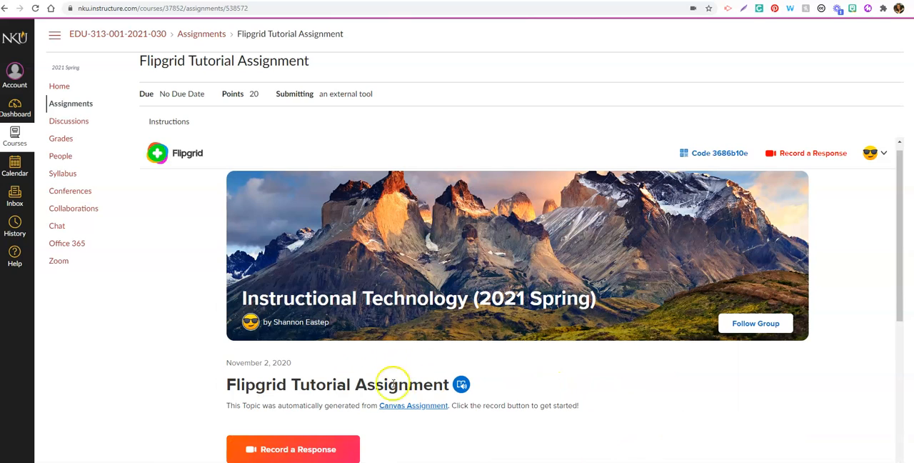
{"action": "left_click", "coordinate": [72, 106]}
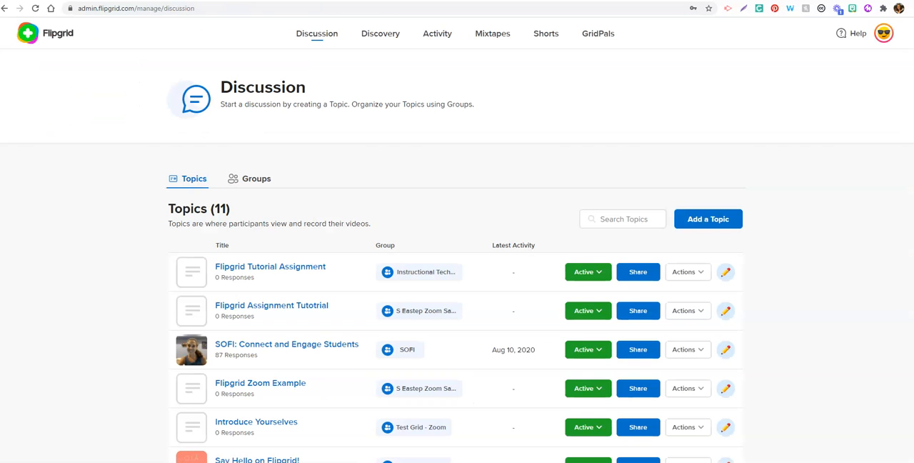
Step: Reload the topics list in Flipgrid and open the Flipgrid Tutorial Assignment topic to check its responses
{"action": "left_click", "coordinate": [35, 8]}
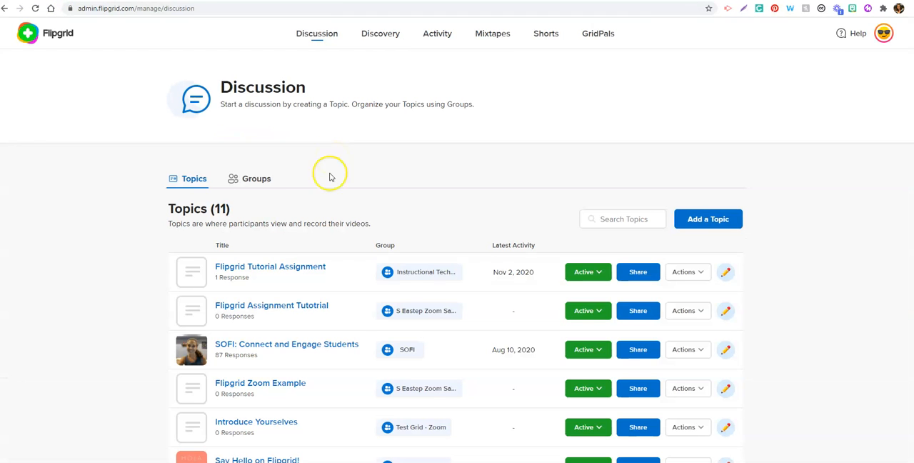
{"action": "left_click", "coordinate": [259, 278]}
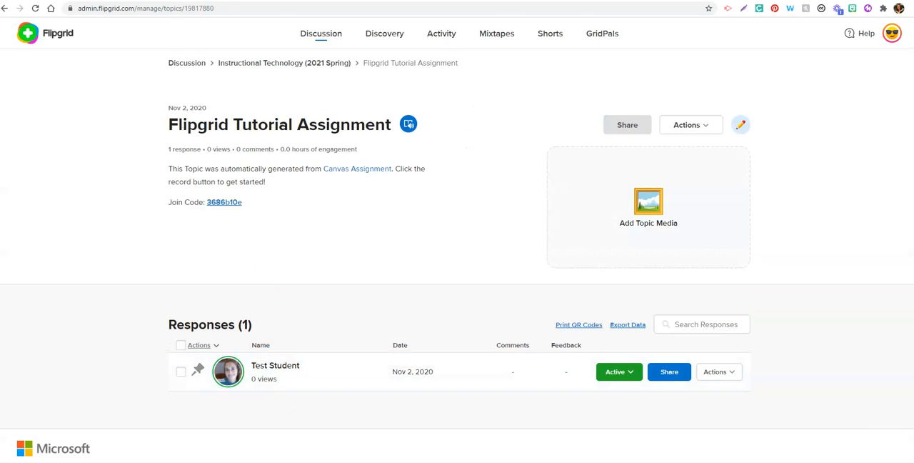
Step: Switch to Canvas, open the Flipgrid Tutorial Assignment in SpeedGrader, play the test student's video and leave SpeedGrader
{"action": "left_click", "coordinate": [163, 0]}
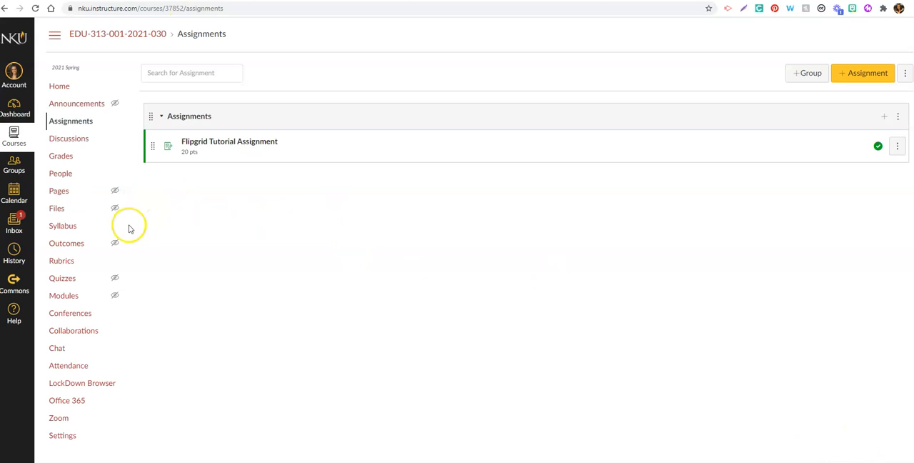
{"action": "left_click", "coordinate": [214, 141]}
{"action": "left_click", "coordinate": [832, 98]}
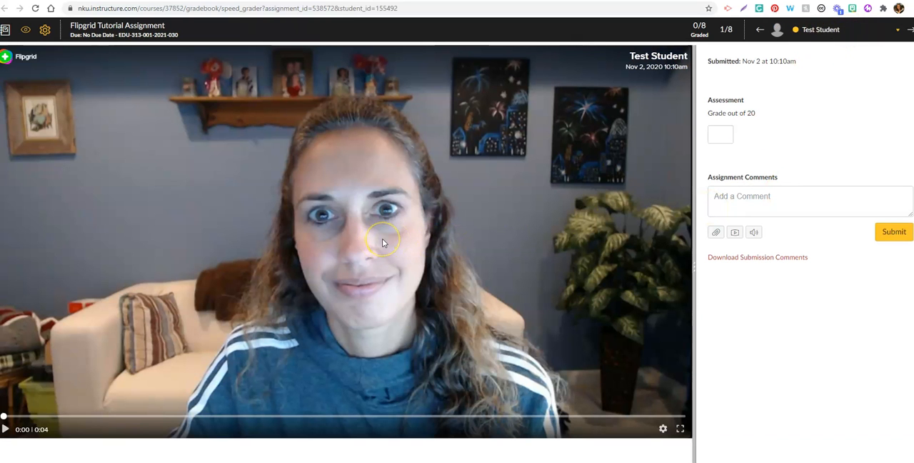
{"action": "left_click", "coordinate": [5, 429]}
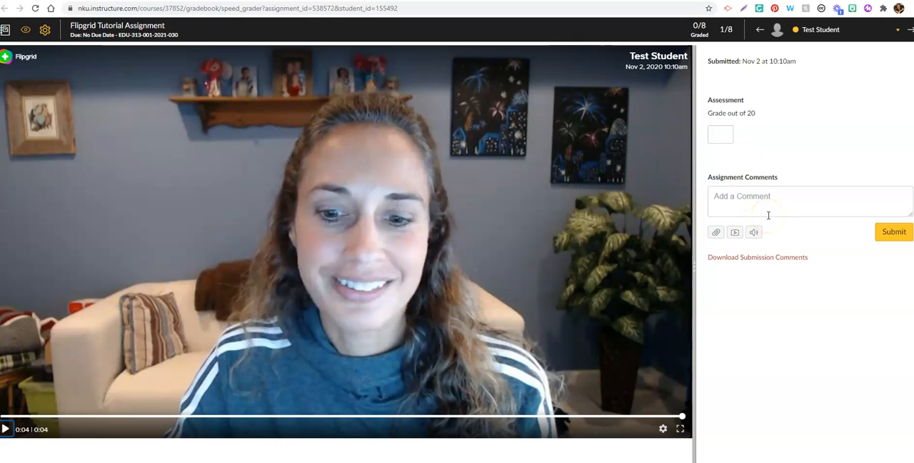
{"action": "left_click", "coordinate": [6, 31]}
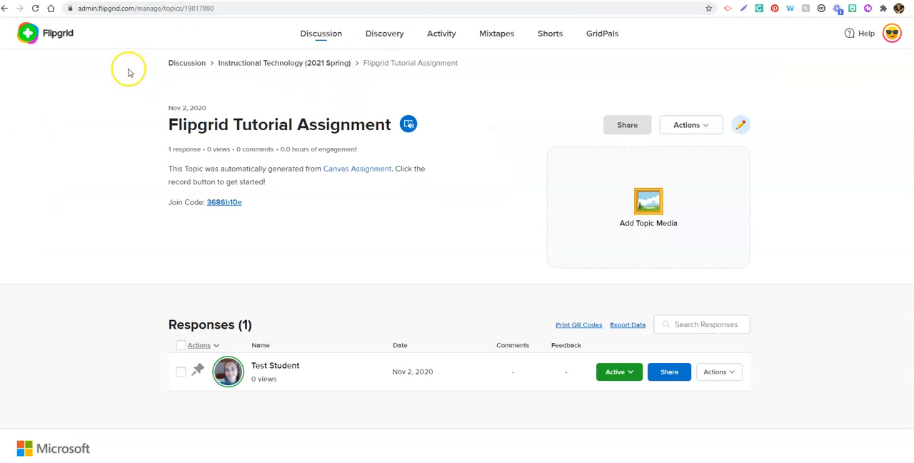
Step: Return to Flipgrid's discussion overview and view the list of groups
{"action": "left_click", "coordinate": [52, 39]}
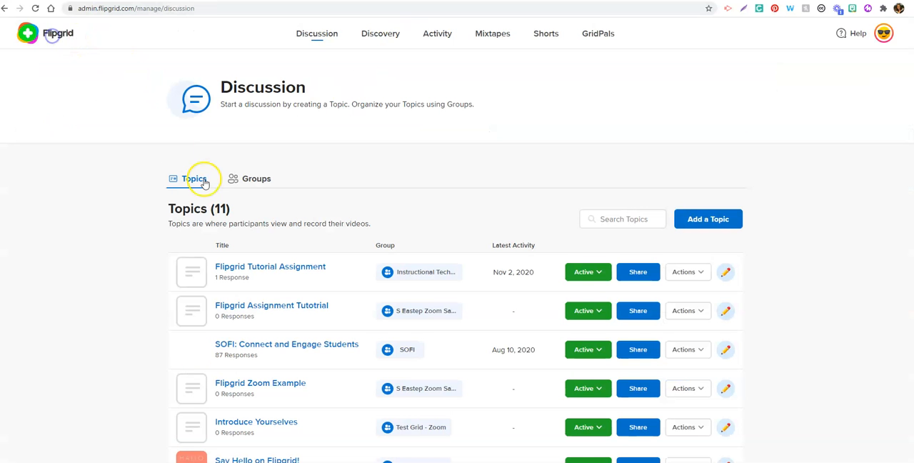
{"action": "left_click", "coordinate": [252, 178]}
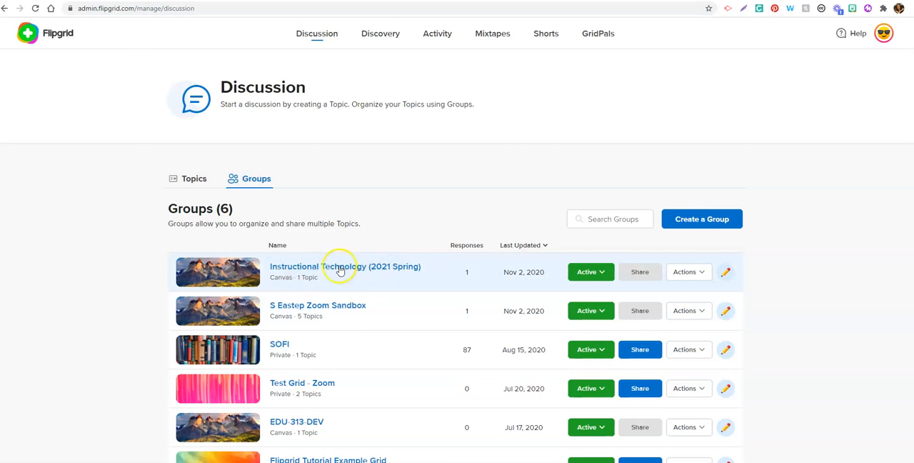